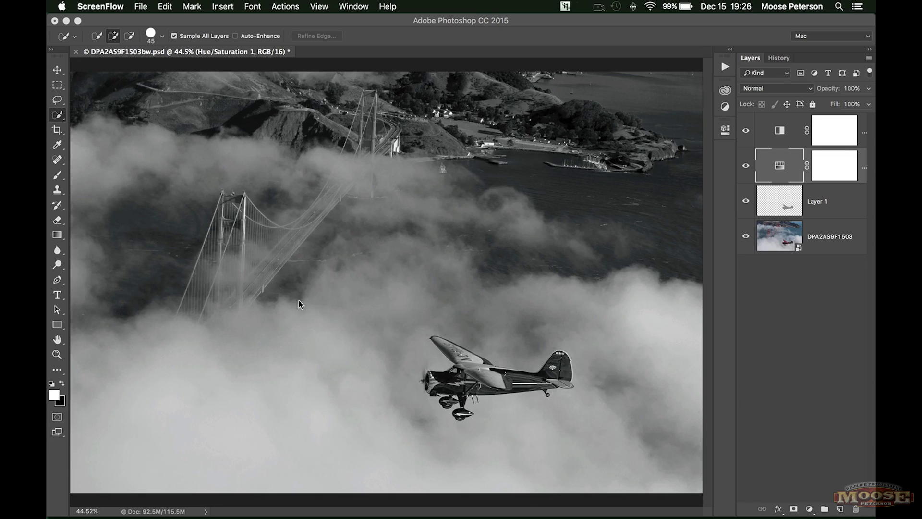
Remove the Hue/Saturation and Black & White adjustment layers, keeping Layer 1 visible in Overlay.
left_click(745, 236, "alt")
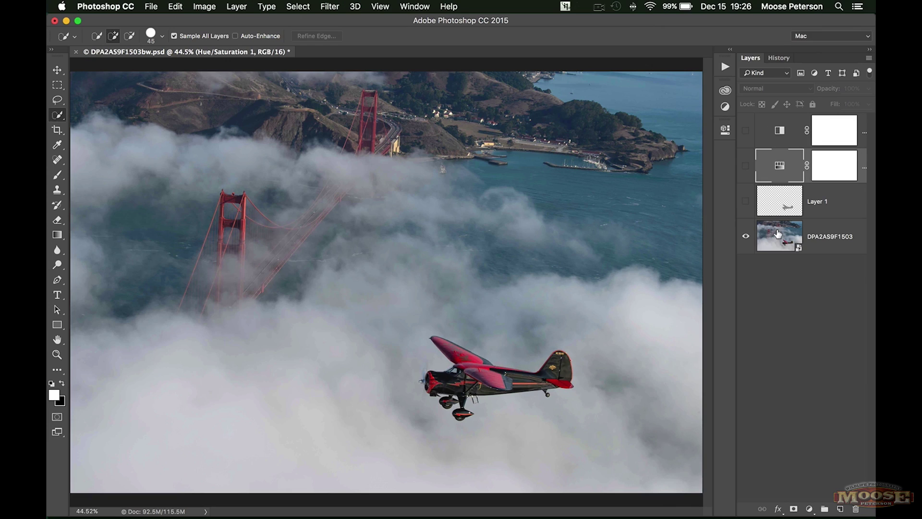
left_click(746, 202)
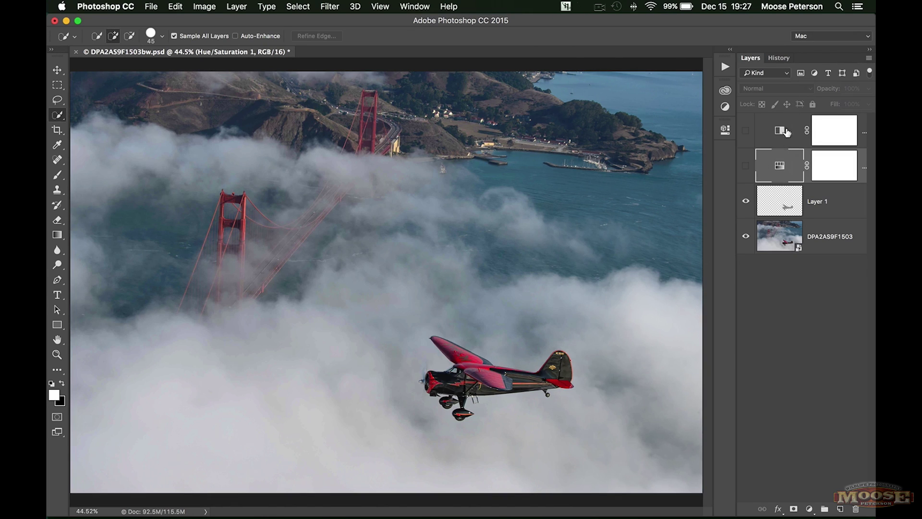
left_click_drag(790, 160, 856, 509)
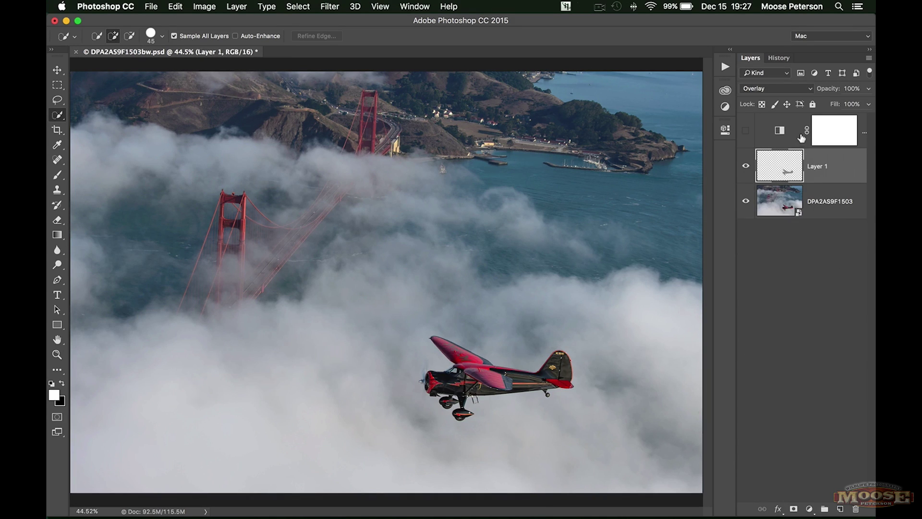
left_click_drag(798, 135, 855, 509)
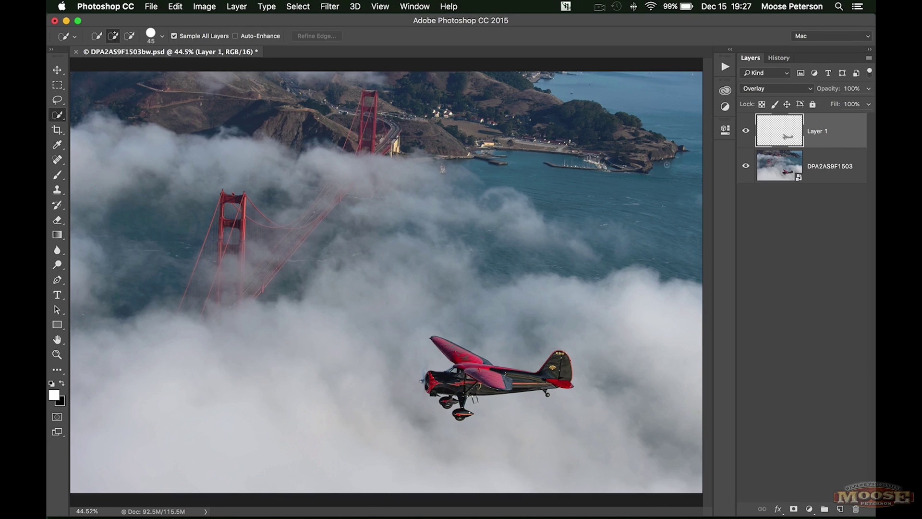
left_click(727, 107)
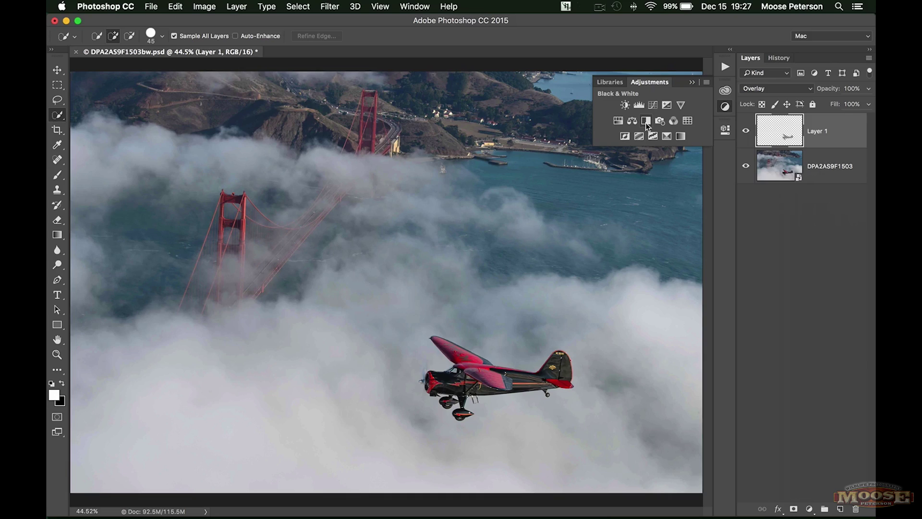
Add a Black & White adjustment layer on its Default preset, turning the photo grayscale.
left_click(645, 121)
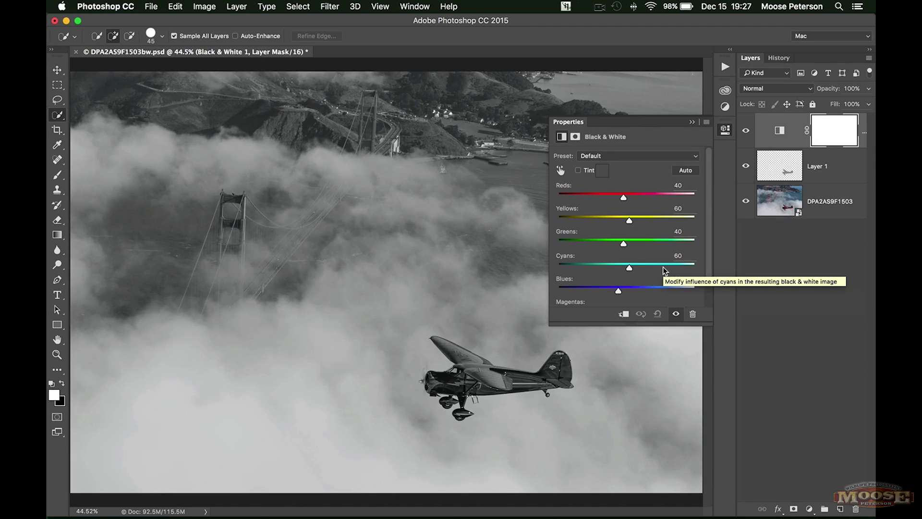
left_click(696, 157)
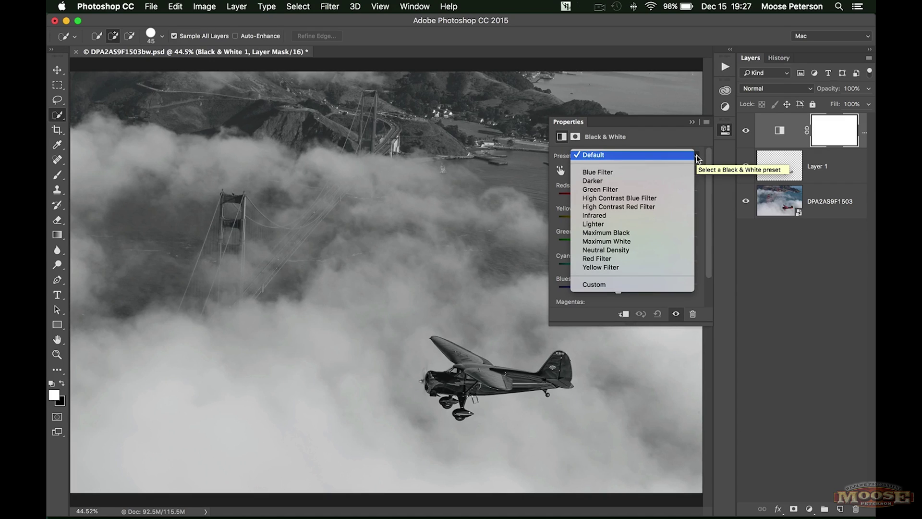
Try the Blue Filter, Darker and Green Filter presets, then settle on High Contrast Red Filter.
left_click(595, 172)
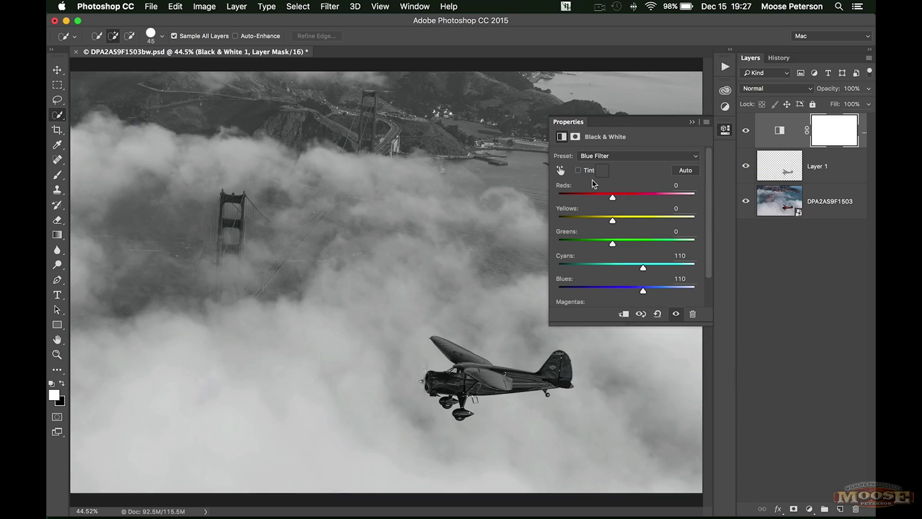
left_click(613, 160)
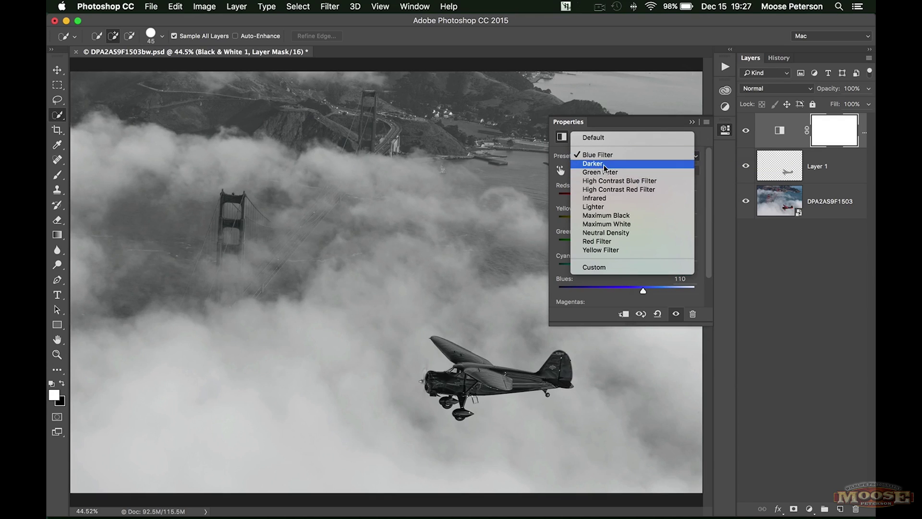
left_click(606, 164)
left_click(612, 154)
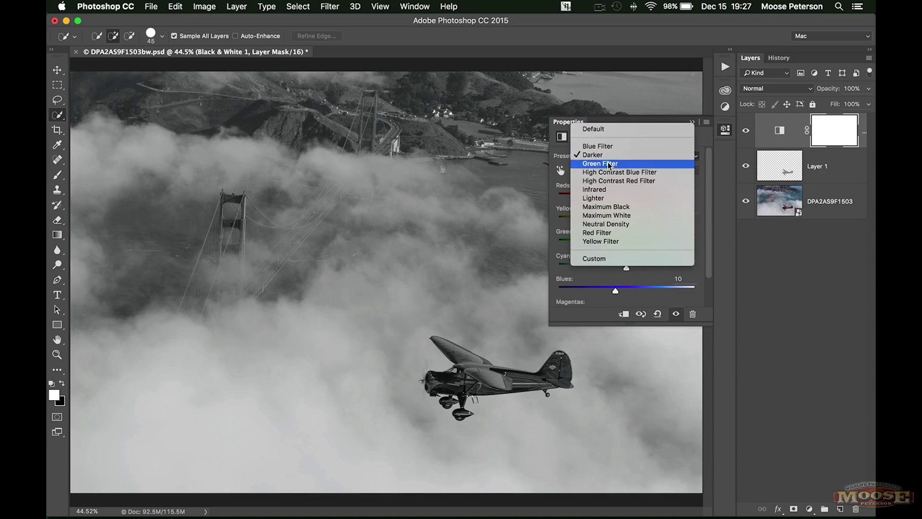
left_click(605, 165)
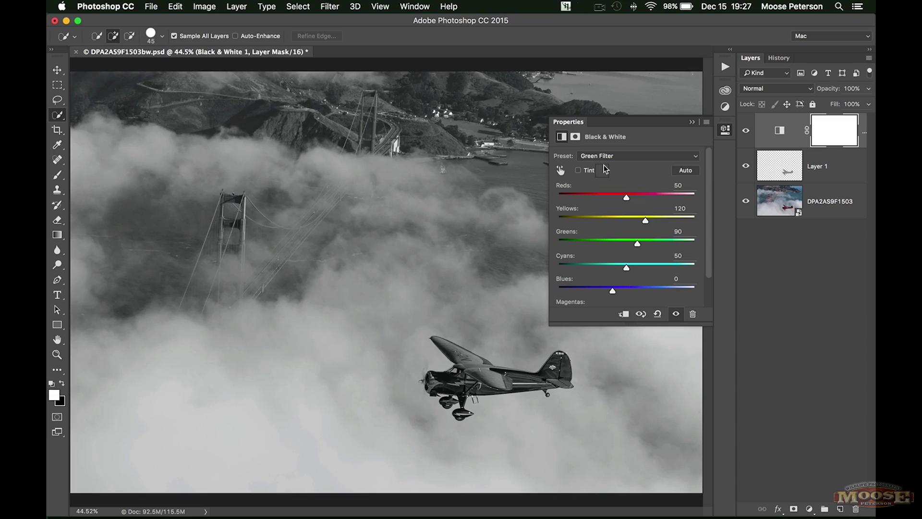
left_click(627, 156)
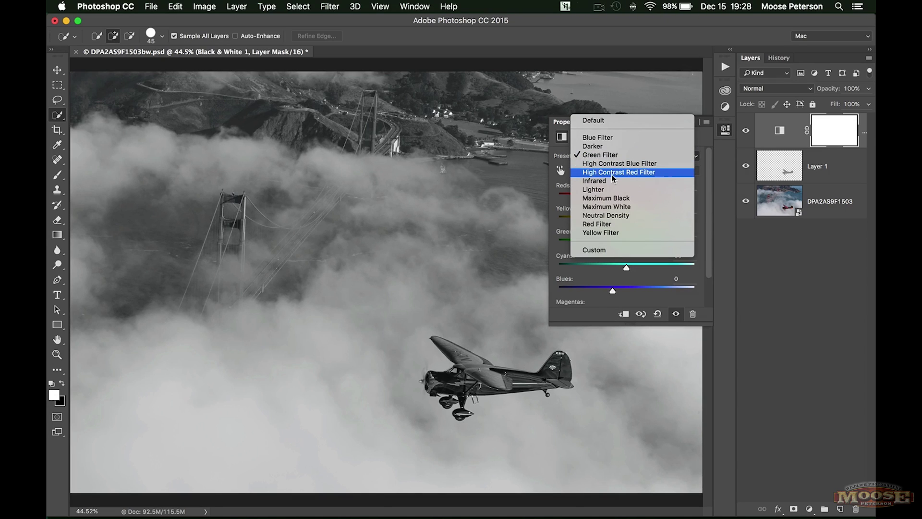
left_click(629, 173)
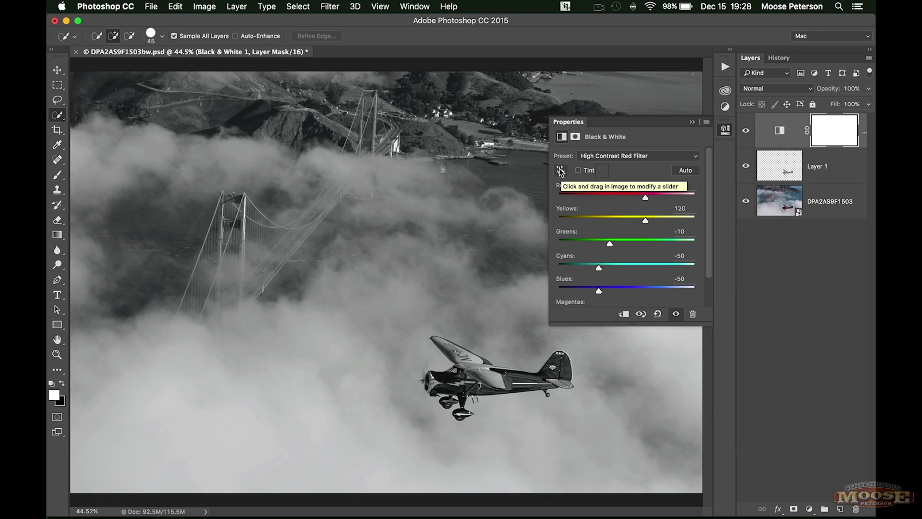
left_click(560, 171)
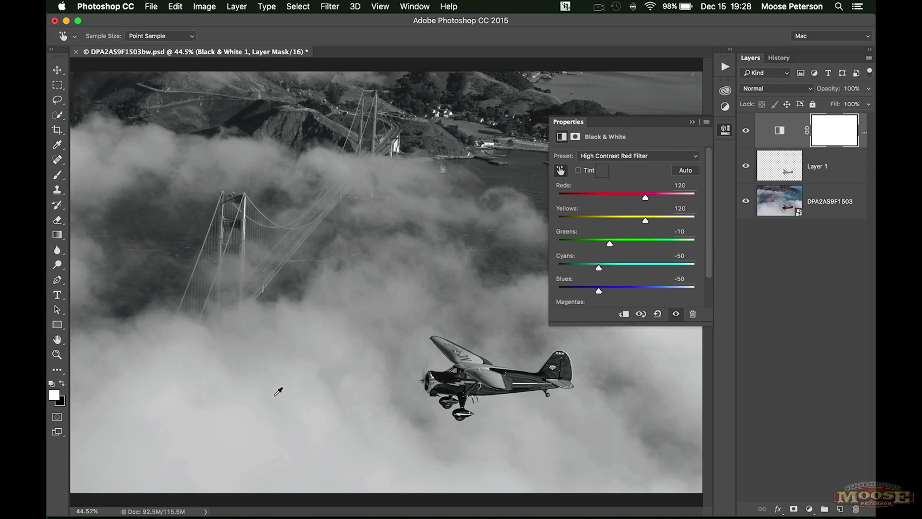
Darken the water by lowering Blues to -77 with the Targeted Adjustment tool.
left_click_drag(274, 391, 311, 407)
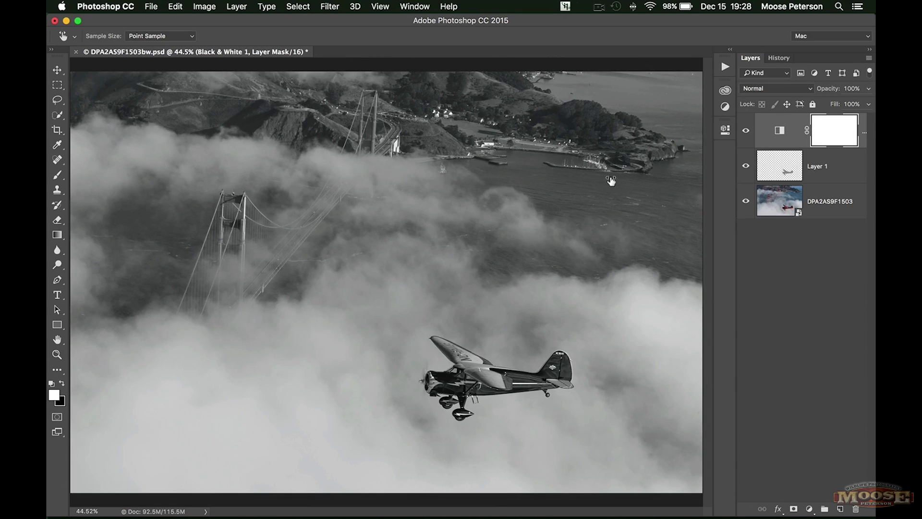
left_click_drag(601, 185, 575, 184)
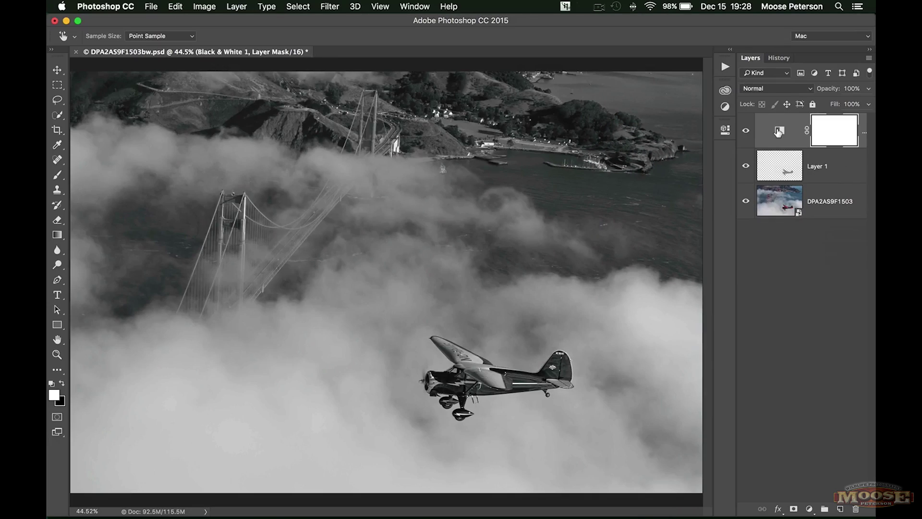
double_click(778, 132)
key("w")
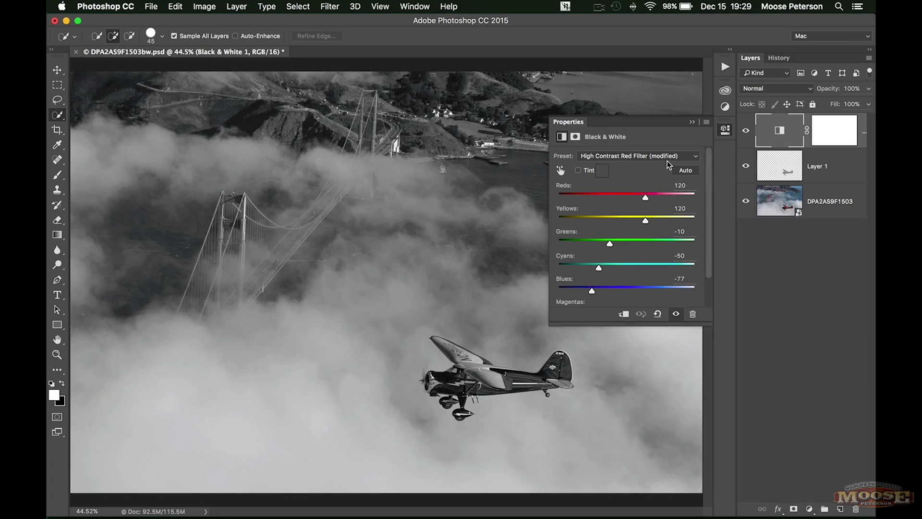
Collapse the Black & White Properties panel to leave the image unobstructed.
left_click(560, 171)
left_click(726, 131)
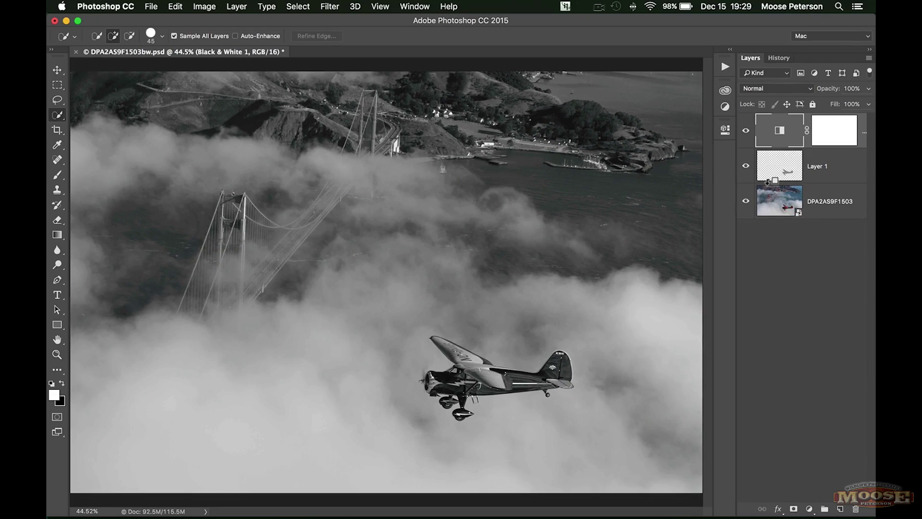
left_click(726, 106)
Add Hue/Saturation 1 and move it between the Black & White layer and Layer 1.
left_click(618, 122)
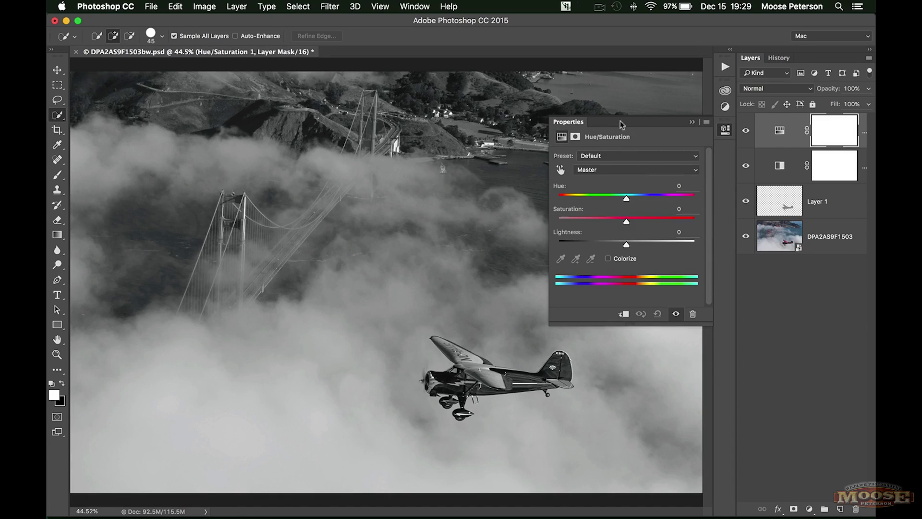
left_click(797, 138)
left_click(796, 138)
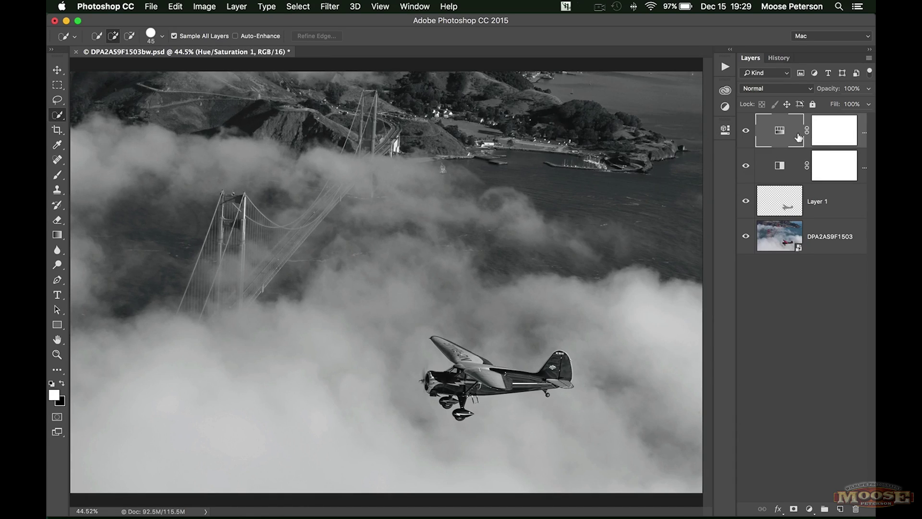
left_click_drag(804, 139, 800, 177)
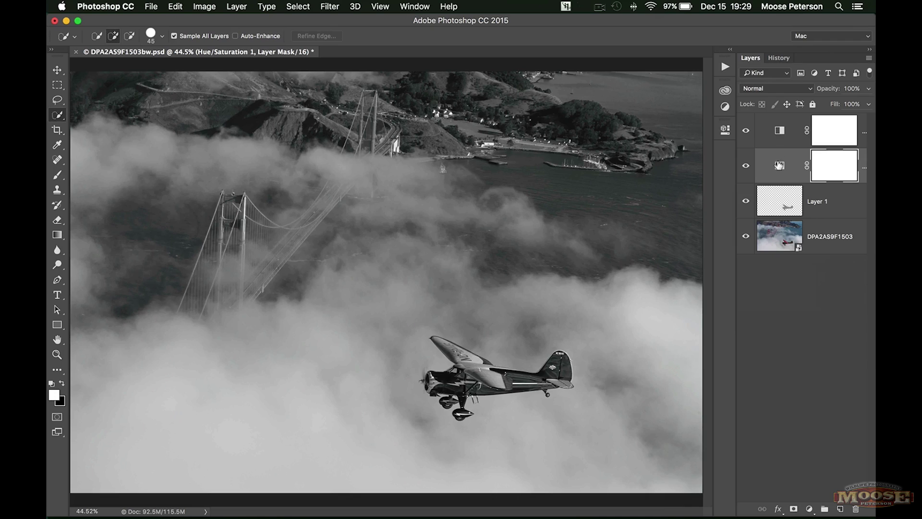
Try Hue values of -6, -89 and -34 before settling the Hue at +13.
double_click(780, 165)
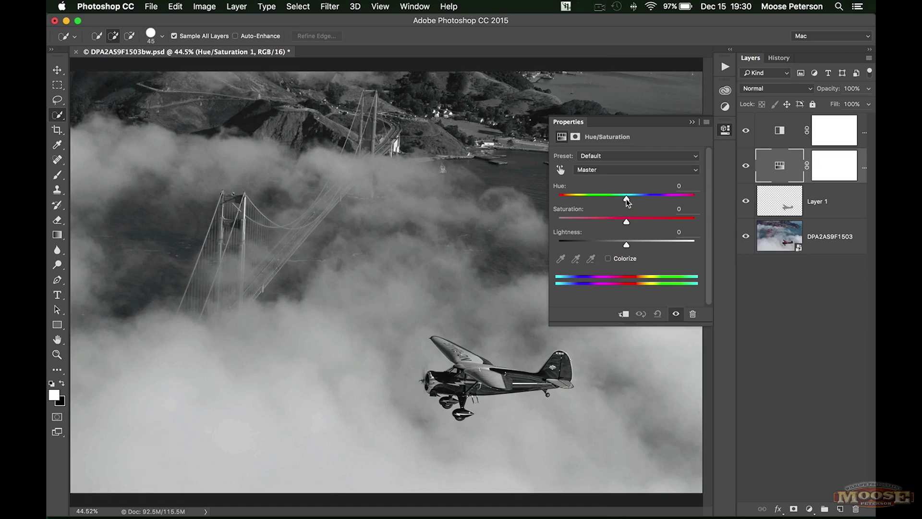
left_click_drag(627, 199, 623, 199)
left_click_drag(624, 200, 567, 198)
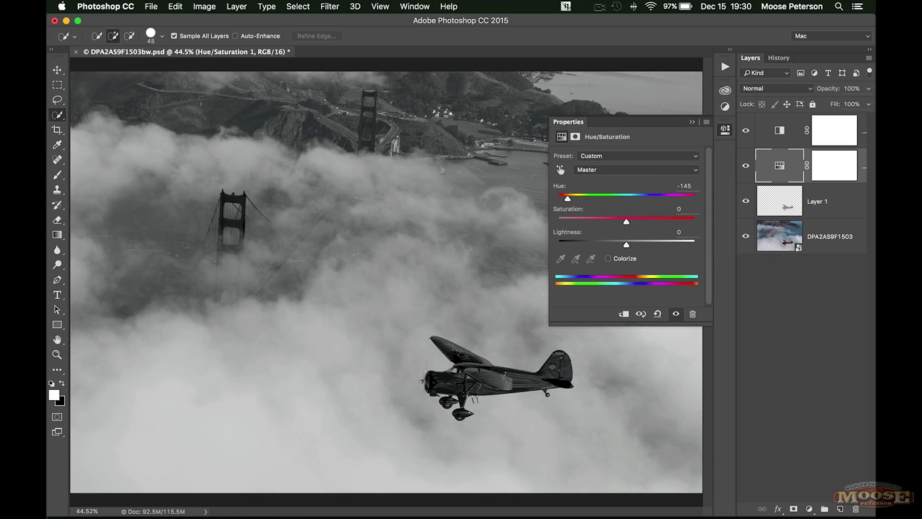
left_click_drag(568, 198, 635, 204)
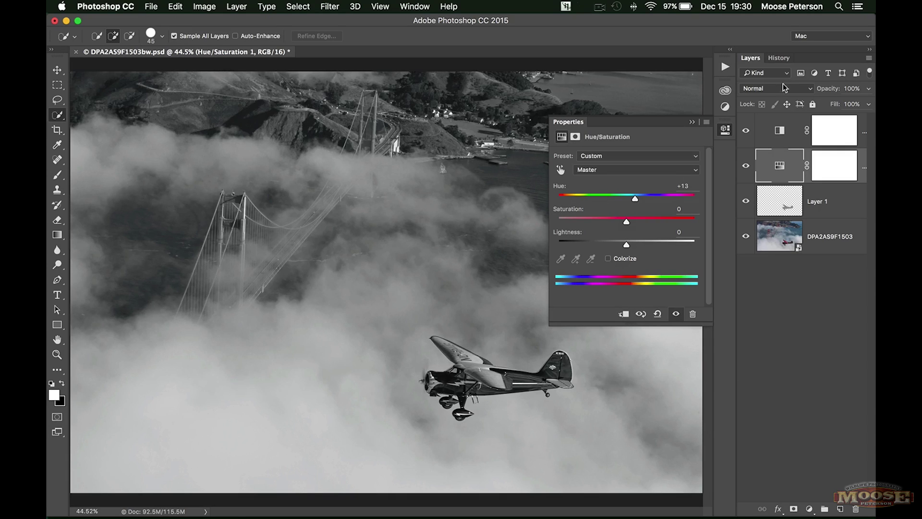
Collapse the Hue/Saturation Properties panel to view the finished black-and-white biplane image.
left_click(722, 132)
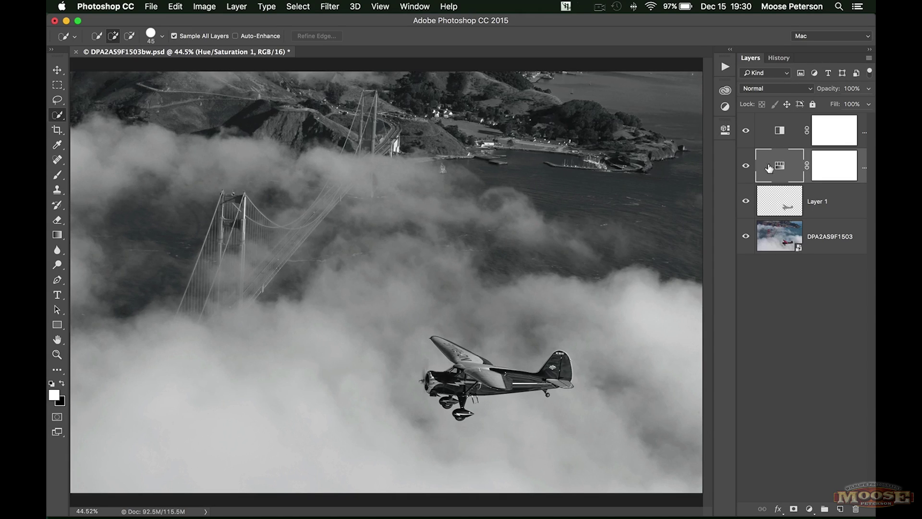